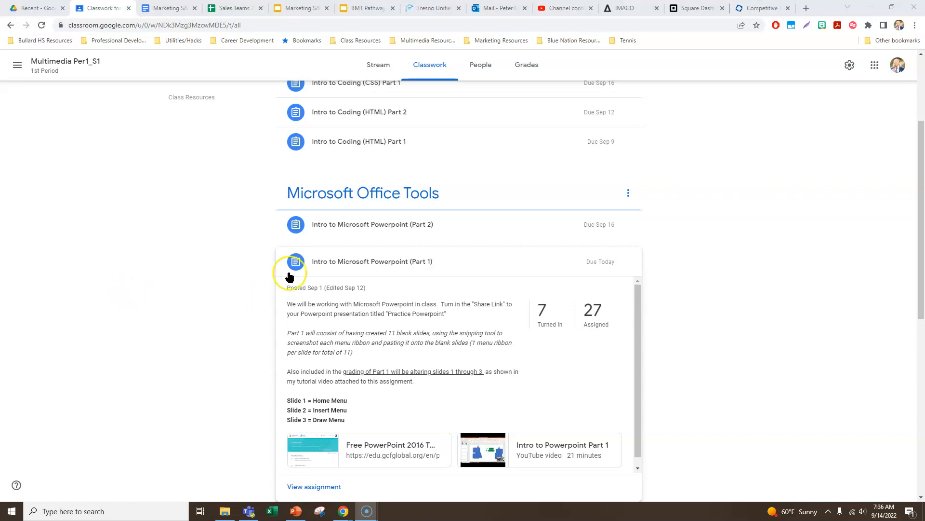
- Read the details of the Intro to Microsoft Powerpoint (Part 2) assignment, and switch to the Practice Powerpoint presentation in PowerPoint
{"action": "left_click", "coordinate": [380, 224]}
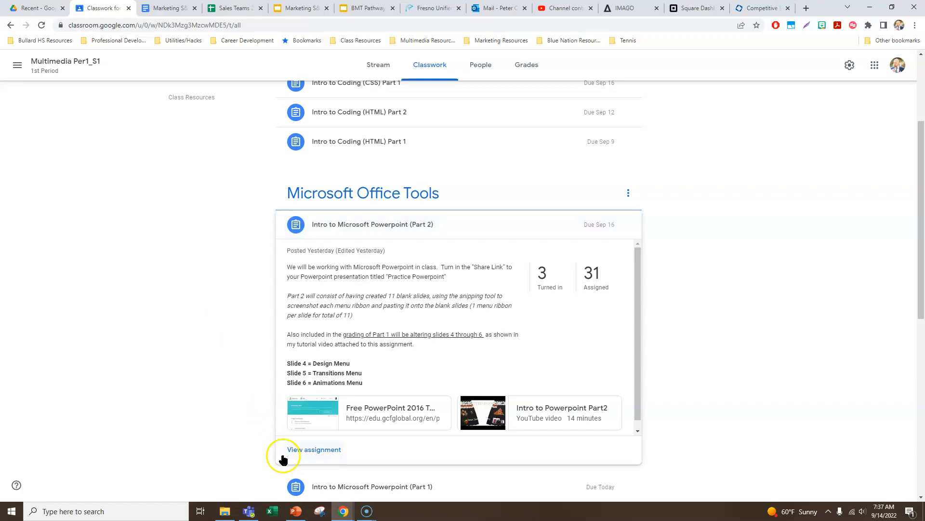
{"action": "left_click", "coordinate": [296, 511]}
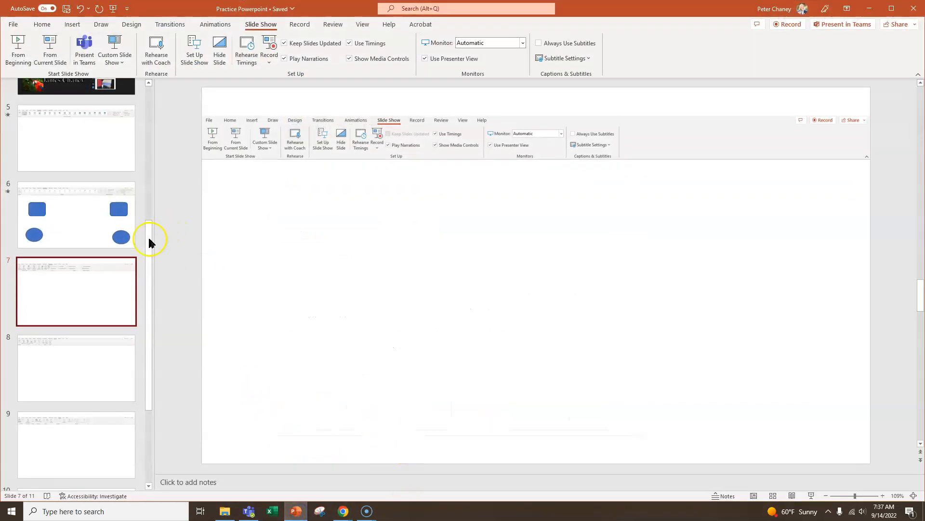
- Look through the presentation's slides from the first one onward and return to slide 7 with the Slide Show ribbon screenshot
{"action": "scroll", "coordinate": [67, 258], "scroll_direction": "up", "scroll_amount": 5}
{"action": "left_click", "coordinate": [57, 123]}
{"action": "left_click", "coordinate": [58, 192]}
{"action": "left_click", "coordinate": [68, 265]}
{"action": "scroll", "coordinate": [66, 275], "scroll_direction": "down", "scroll_amount": 2}
{"action": "left_click", "coordinate": [68, 260]}
{"action": "left_click", "coordinate": [88, 281]}
{"action": "left_click", "coordinate": [75, 356]}
{"action": "left_click", "coordinate": [76, 234]}
{"action": "left_click", "coordinate": [68, 302]}
{"action": "left_click", "coordinate": [69, 369]}
{"action": "scroll", "coordinate": [73, 368], "scroll_direction": "down", "scroll_amount": 1}
{"action": "scroll", "coordinate": [73, 368], "scroll_direction": "down", "scroll_amount": 2}
{"action": "left_click", "coordinate": [75, 270]}
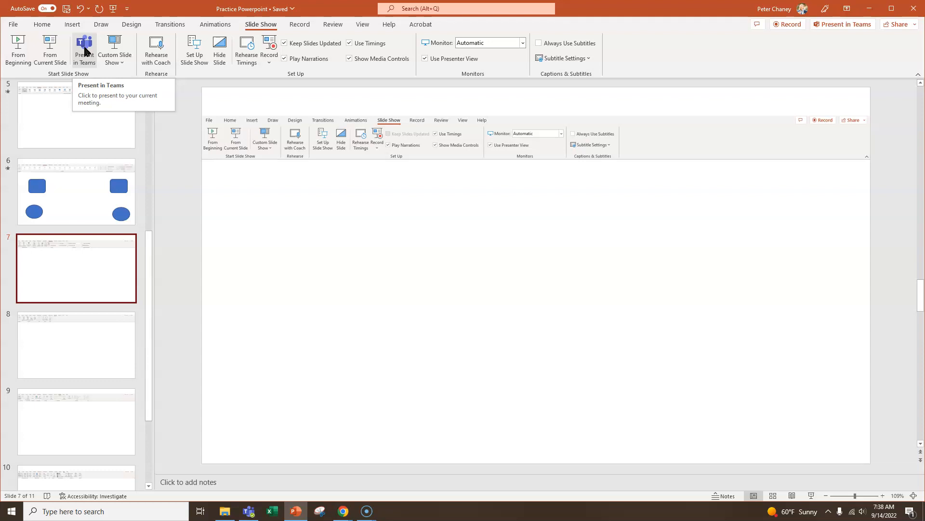
- Start a Rehearse with Coach session from slide 7
{"action": "left_click", "coordinate": [118, 59]}
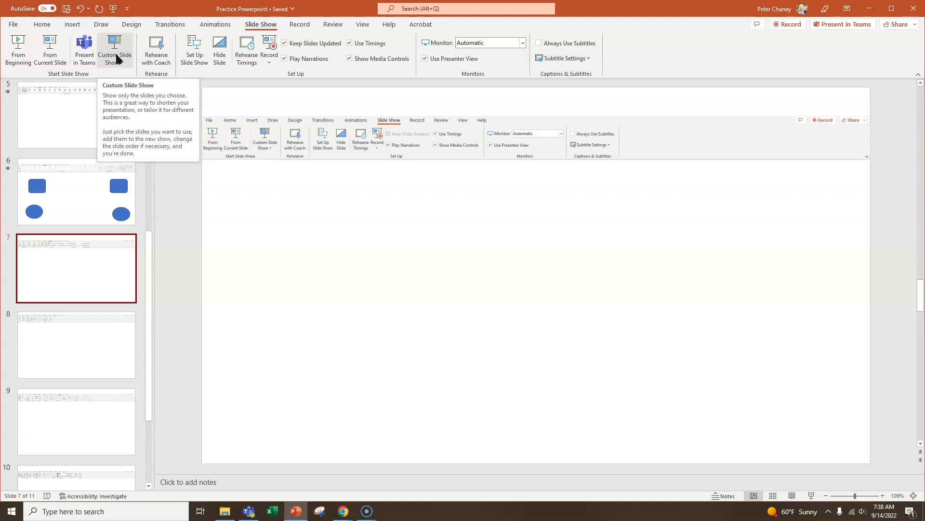
{"action": "left_click", "coordinate": [153, 52]}
{"action": "left_click", "coordinate": [153, 52]}
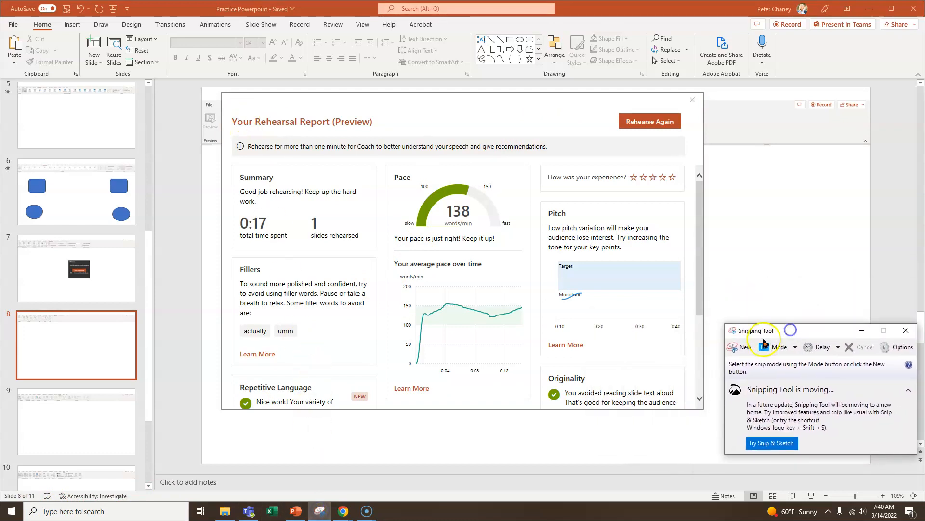
- Capture the rehearsal report with a rectangular snip, copy the image, and close the report
{"action": "left_click", "coordinate": [738, 352]}
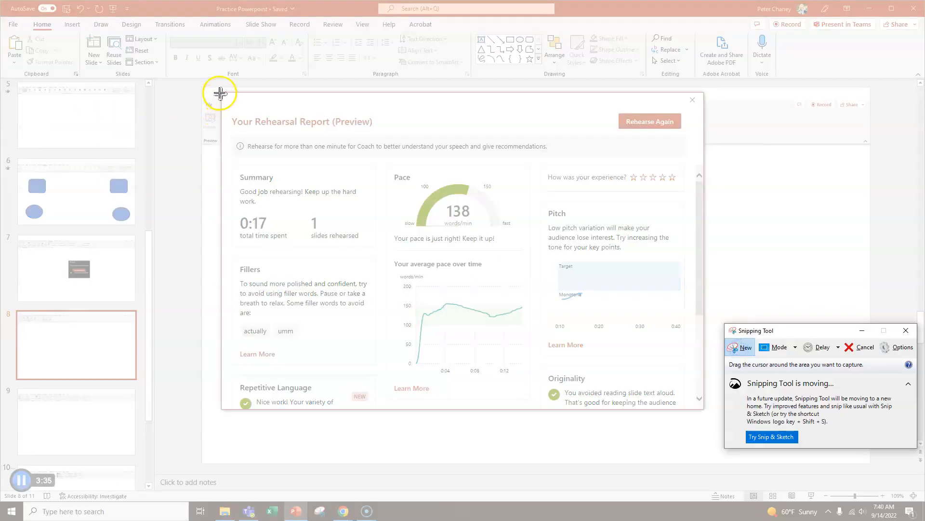
{"action": "left_click_drag", "start_coordinate": [222, 92], "coordinate": [703, 408]}
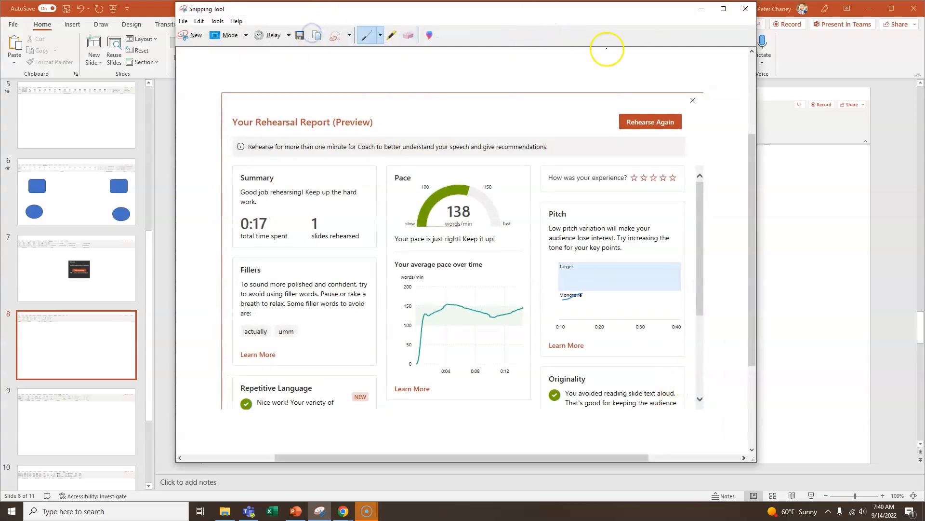
{"action": "left_click", "coordinate": [838, 201]}
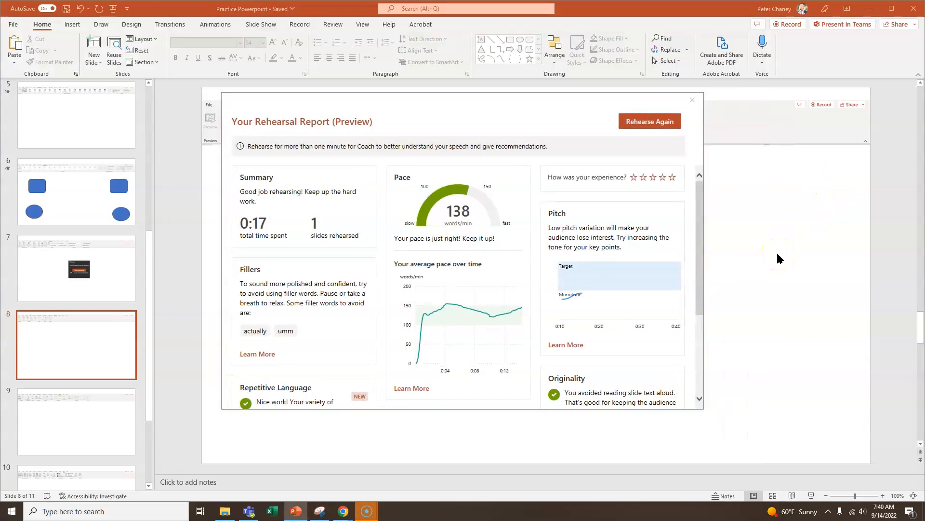
{"action": "left_click", "coordinate": [693, 100]}
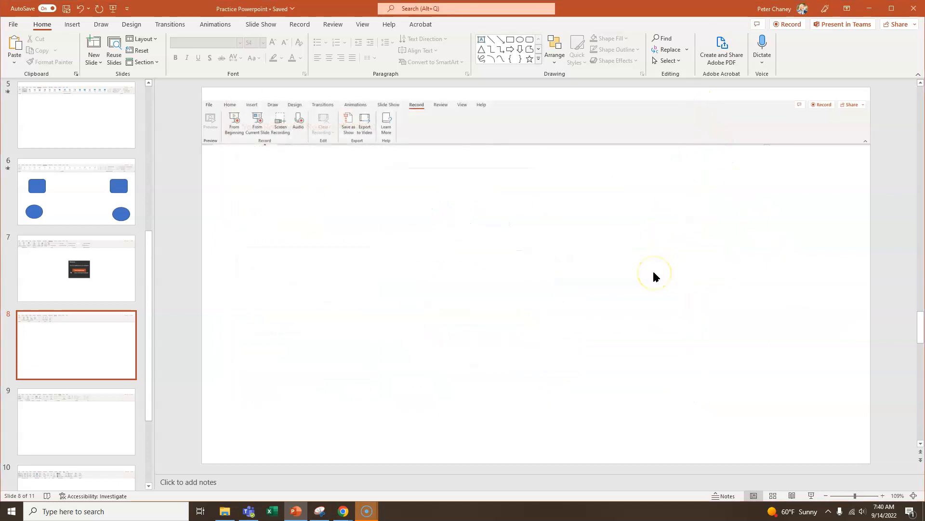
- Paste the report snip on slide 7, shrink it to about 3.05 by 2 inches below the ribbon picture, and delete the dark Welcome picture
{"action": "left_click", "coordinate": [127, 263]}
{"action": "left_click", "coordinate": [349, 251]}
{"action": "key", "text": "ctrl+v"}
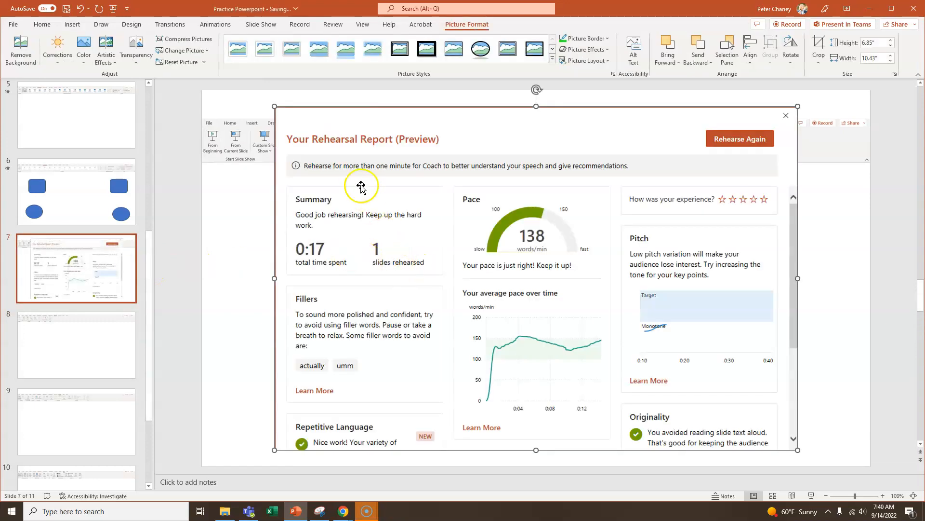
{"action": "left_click_drag", "start_coordinate": [275, 106], "coordinate": [649, 345]}
{"action": "left_click_drag", "start_coordinate": [699, 386], "coordinate": [271, 230]}
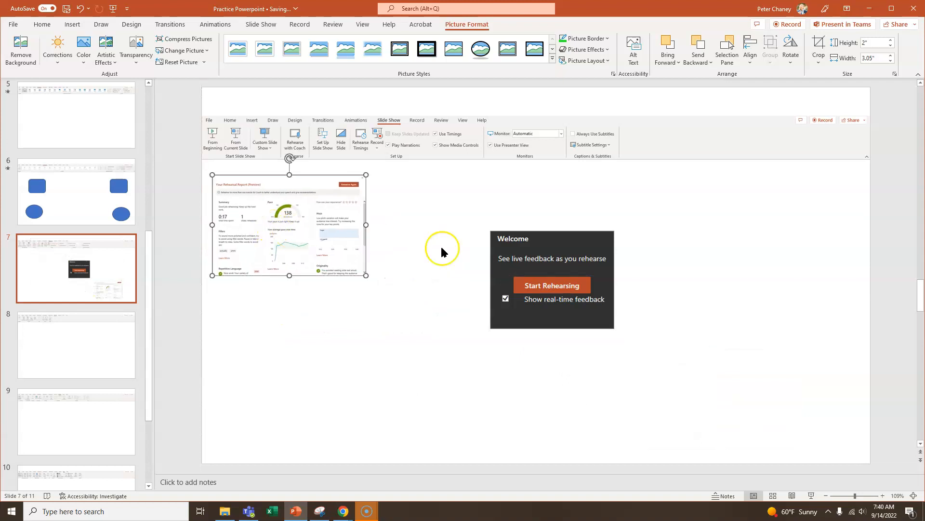
{"action": "left_click", "coordinate": [531, 265]}
{"action": "key", "text": "Delete"}
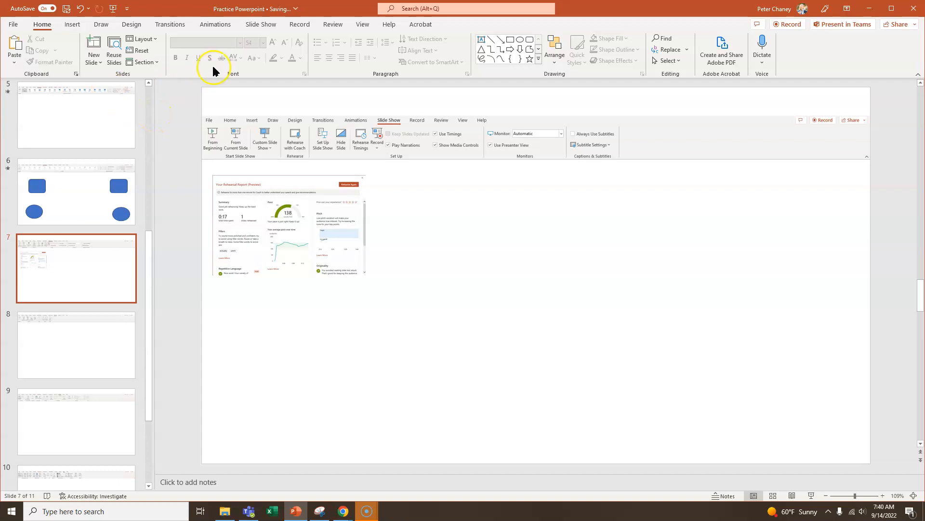
- Open the Set Up Show dialog and move it clear of the report picture
{"action": "left_click", "coordinate": [257, 25]}
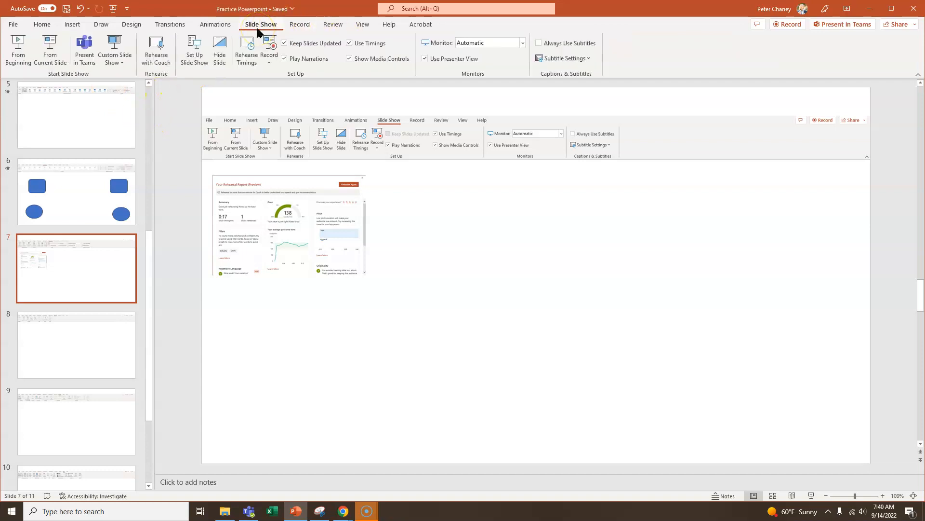
{"action": "left_click", "coordinate": [196, 62]}
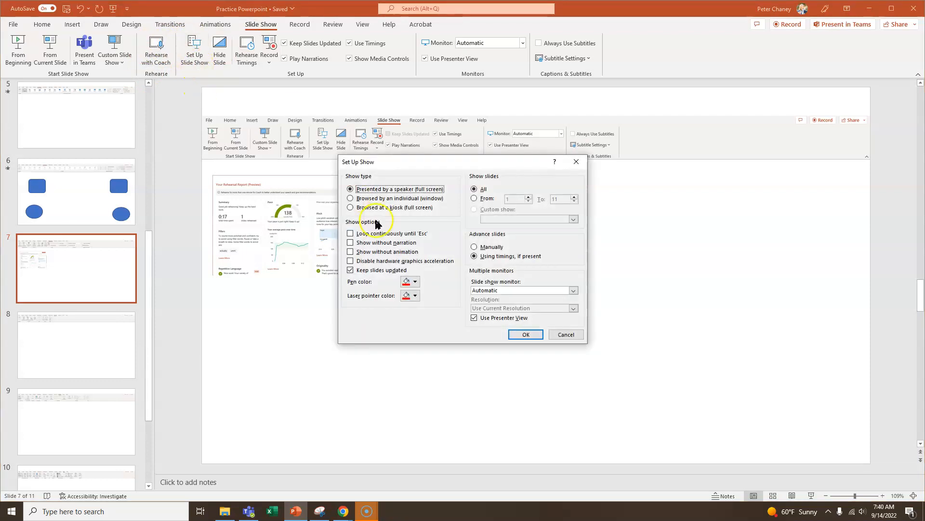
{"action": "left_click_drag", "start_coordinate": [435, 155], "coordinate": [585, 204]}
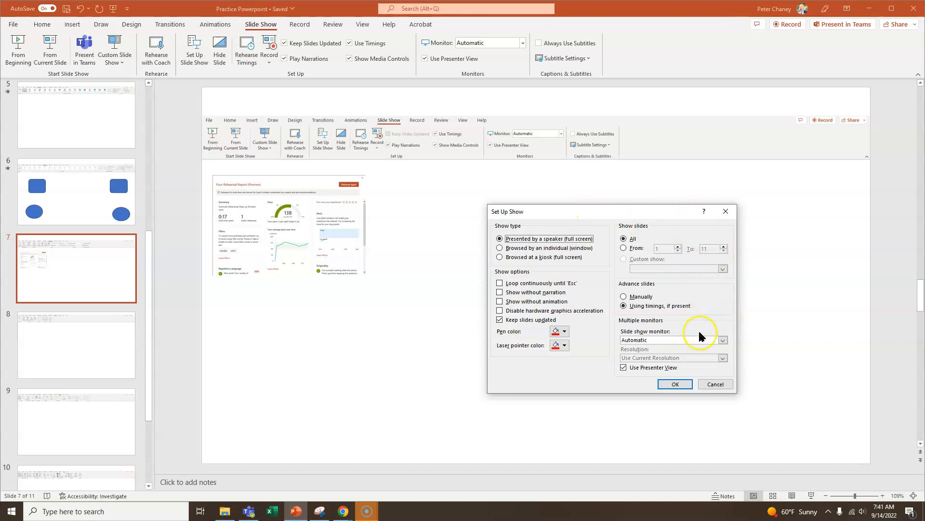
- Capture the whole Set Up Show dialog in a new rectangular snip, copy it, and return to the presentation
{"action": "left_click", "coordinate": [327, 516]}
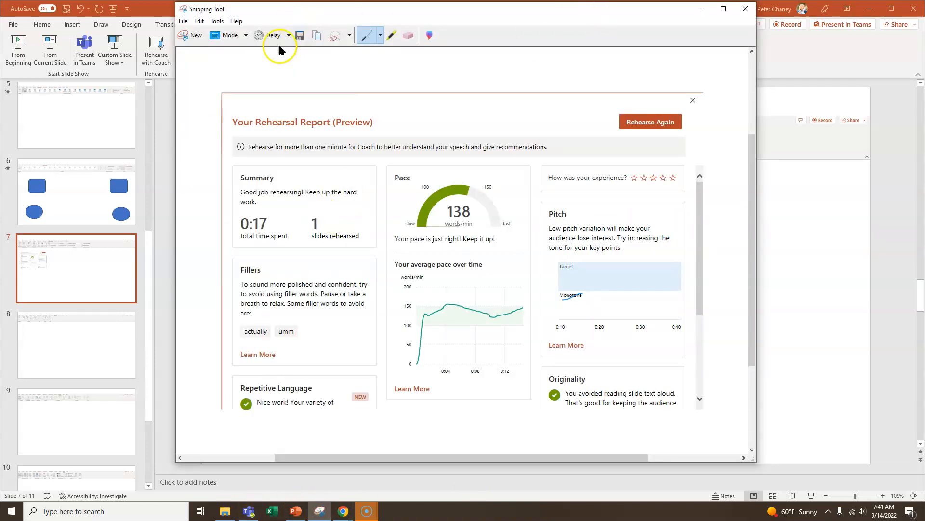
{"action": "left_click", "coordinate": [191, 34]}
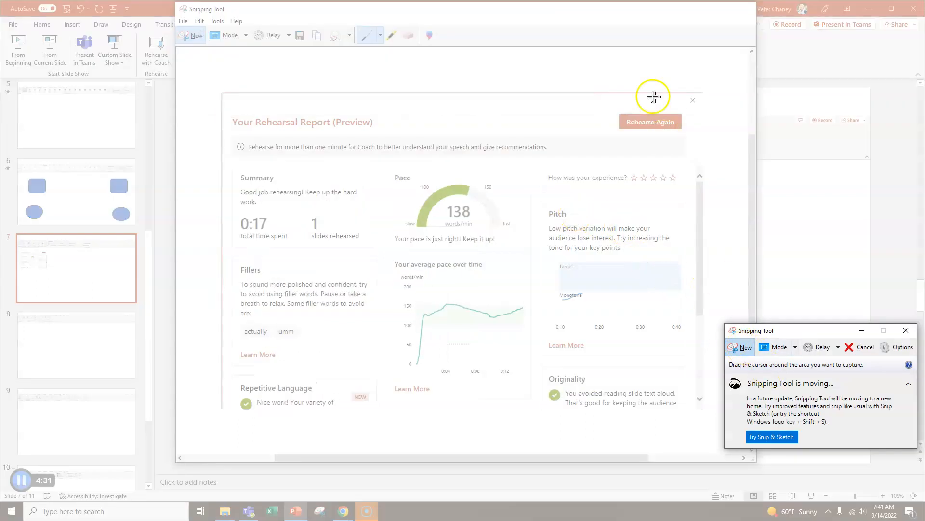
{"action": "left_click", "coordinate": [864, 347]}
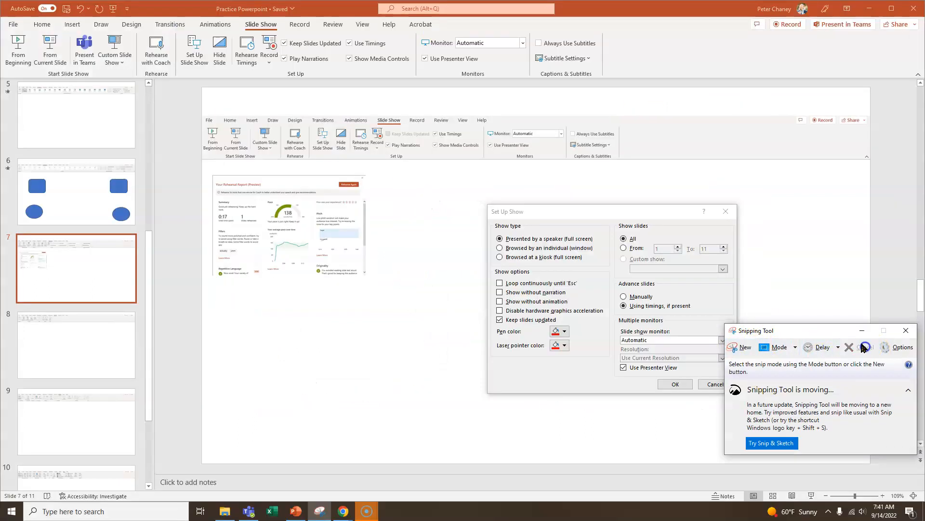
{"action": "left_click", "coordinate": [740, 345]}
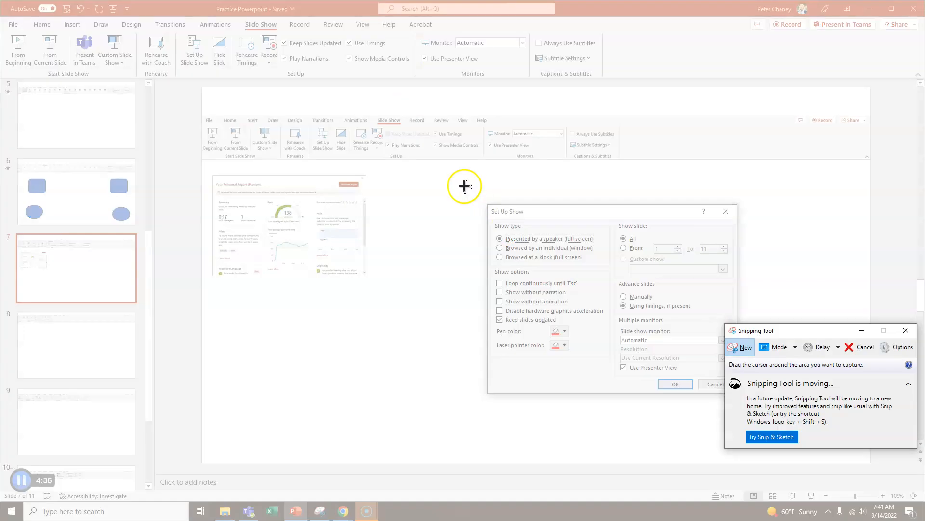
{"action": "left_click_drag", "start_coordinate": [484, 204], "coordinate": [738, 393]}
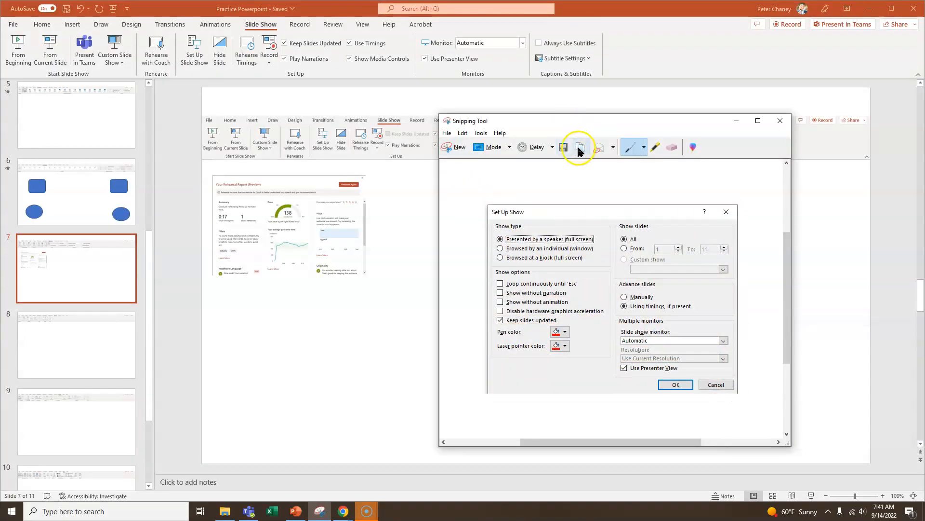
{"action": "left_click", "coordinate": [416, 216]}
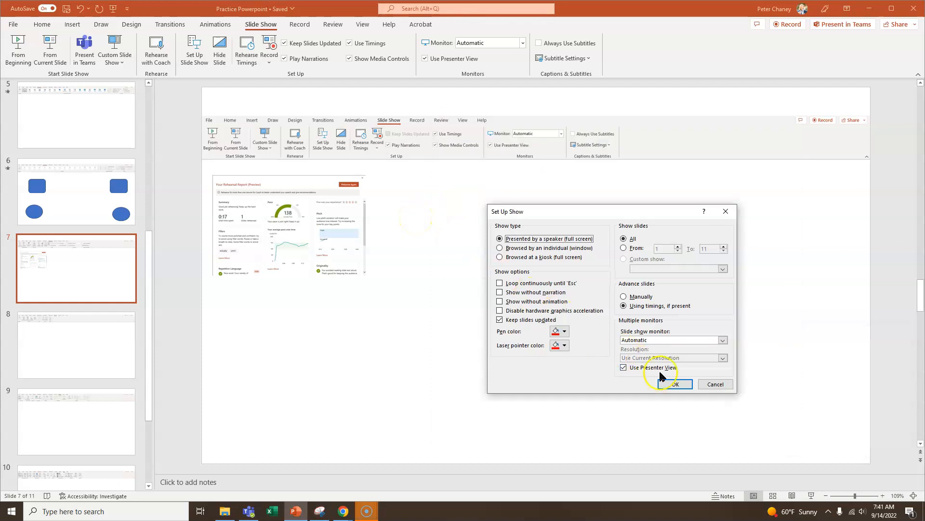
- Cancel the Set Up Show dialog, paste its snip on slide 7, and shrink the picture to about 2.53 by 1.89 inches
{"action": "left_click", "coordinate": [715, 383]}
{"action": "key", "text": "ctrl+v"}
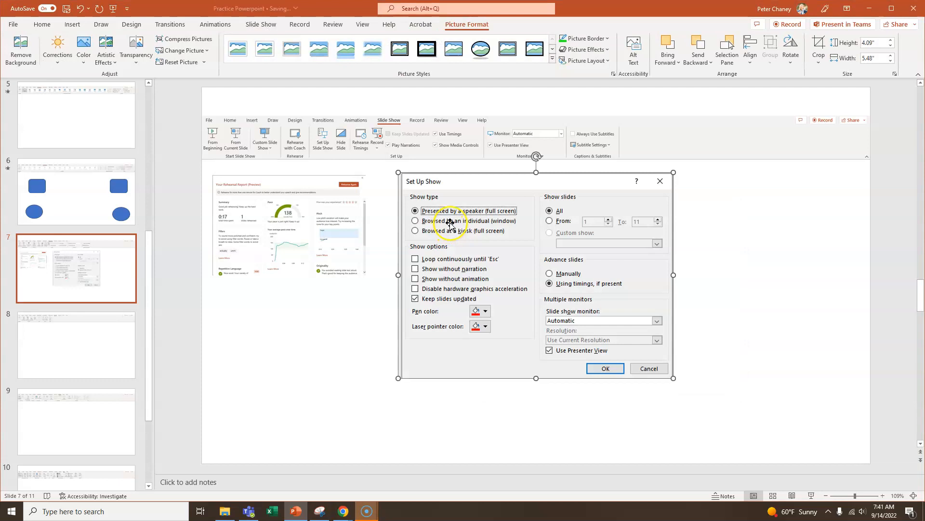
{"action": "left_click_drag", "start_coordinate": [398, 172], "coordinate": [276, 336]}
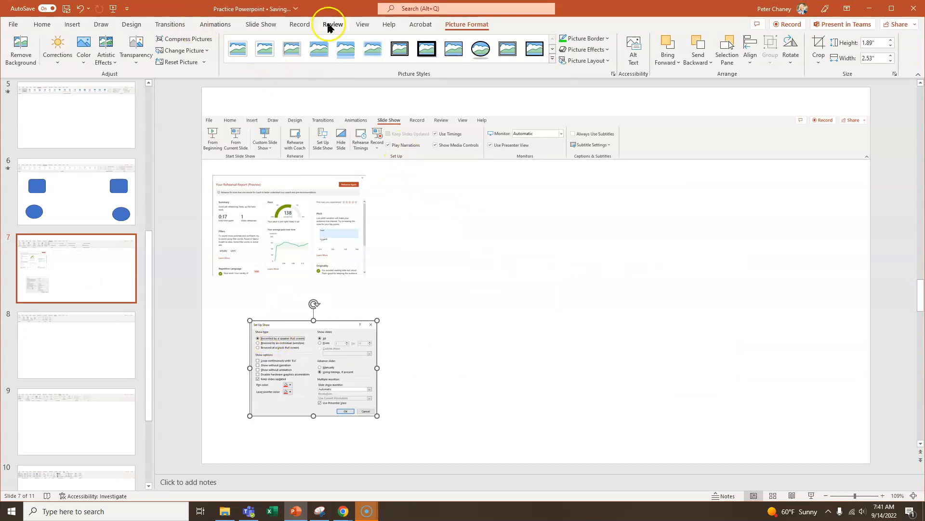
- Move the Set Up Show picture to the right half of slide 7 and enlarge it to a readable size
{"action": "left_click", "coordinate": [299, 24]}
{"action": "left_click", "coordinate": [260, 24]}
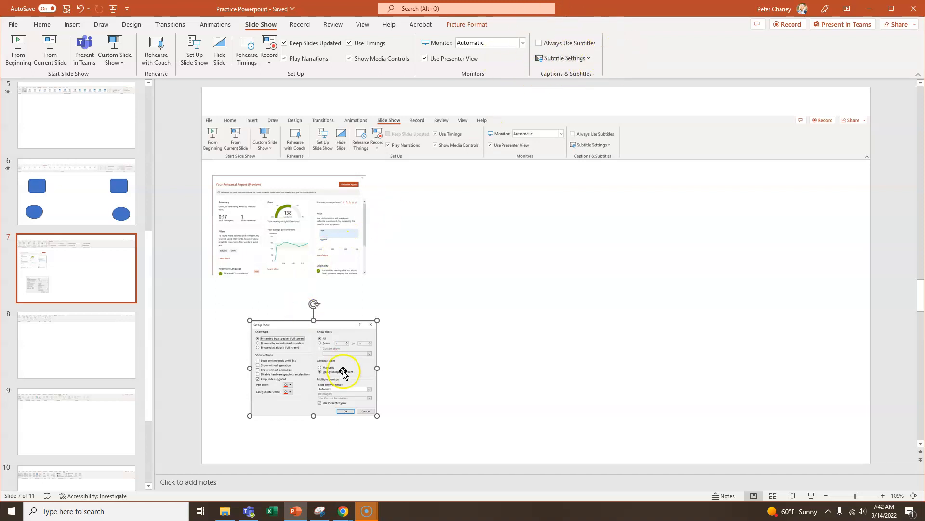
{"action": "left_click_drag", "start_coordinate": [333, 367], "coordinate": [603, 255]}
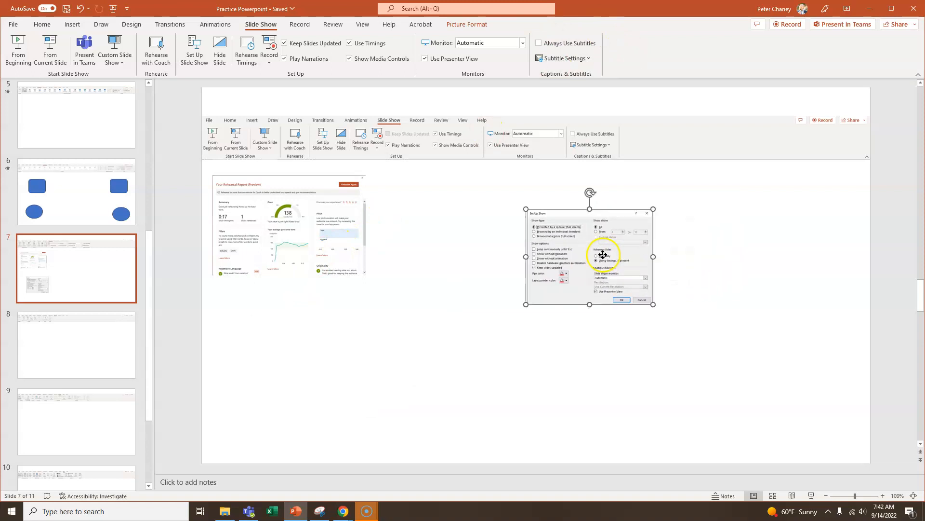
{"action": "left_click_drag", "start_coordinate": [653, 304], "coordinate": [760, 385]}
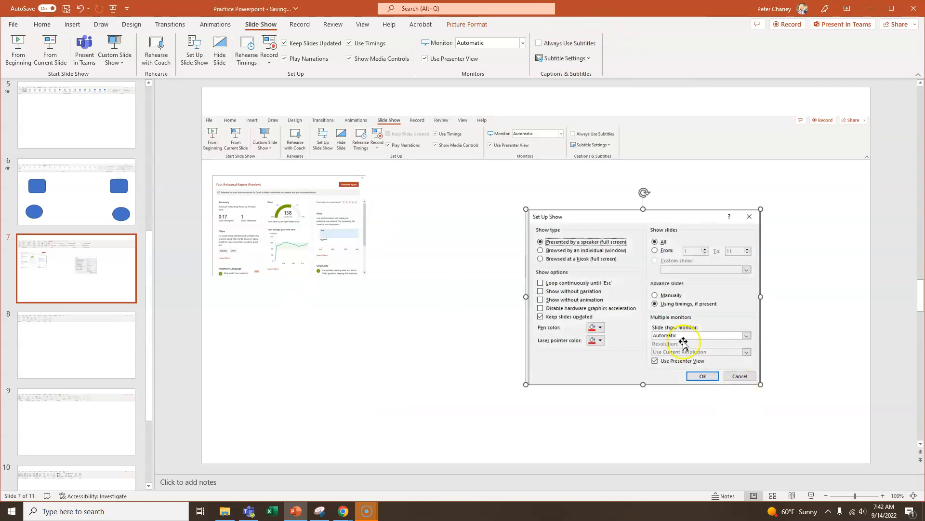
{"action": "left_click_drag", "start_coordinate": [683, 342], "coordinate": [659, 355]}
- Enlarge the rehearsal report picture on slide 7 and place it beside the Set Up Show picture
{"action": "left_click", "coordinate": [296, 210]}
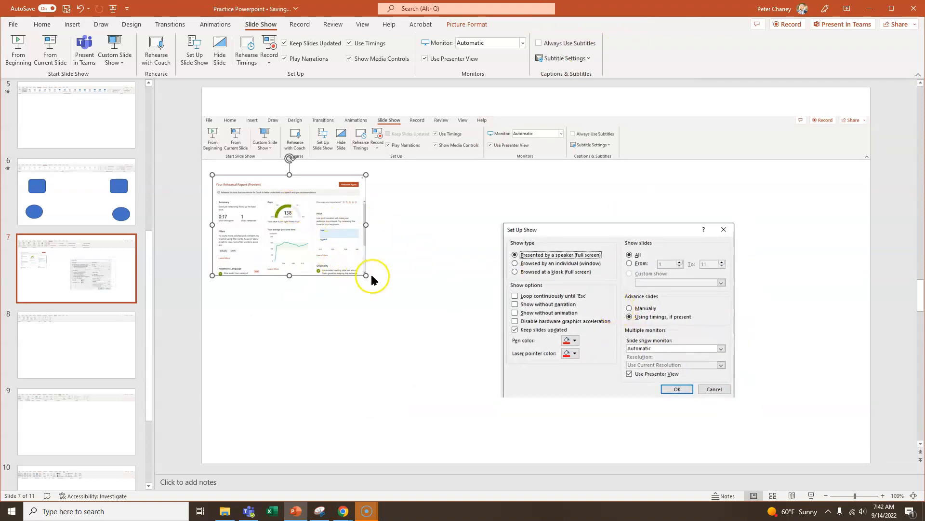
{"action": "left_click_drag", "start_coordinate": [366, 276], "coordinate": [446, 358]}
{"action": "left_click_drag", "start_coordinate": [398, 311], "coordinate": [402, 326]}
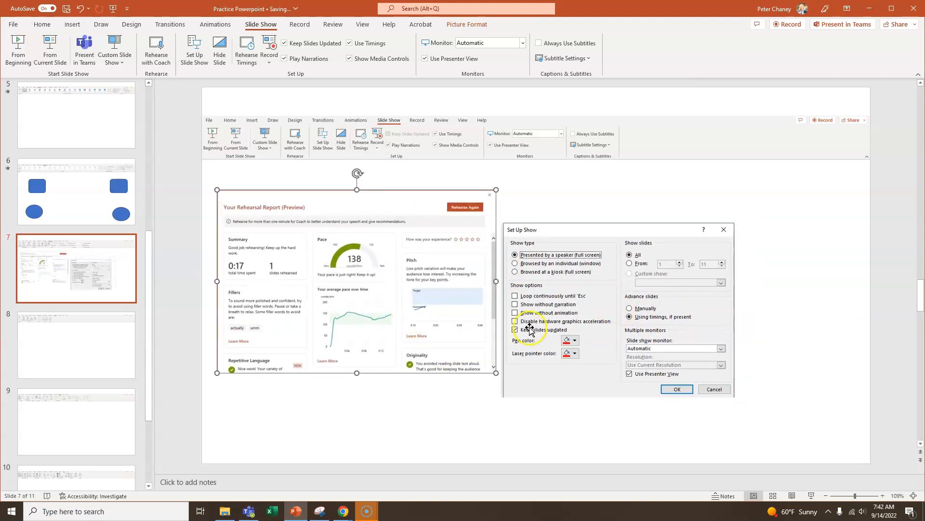
{"action": "left_click", "coordinate": [529, 329]}
- Go to slide 8 and start recording the presentation from the beginning
{"action": "left_click", "coordinate": [61, 350]}
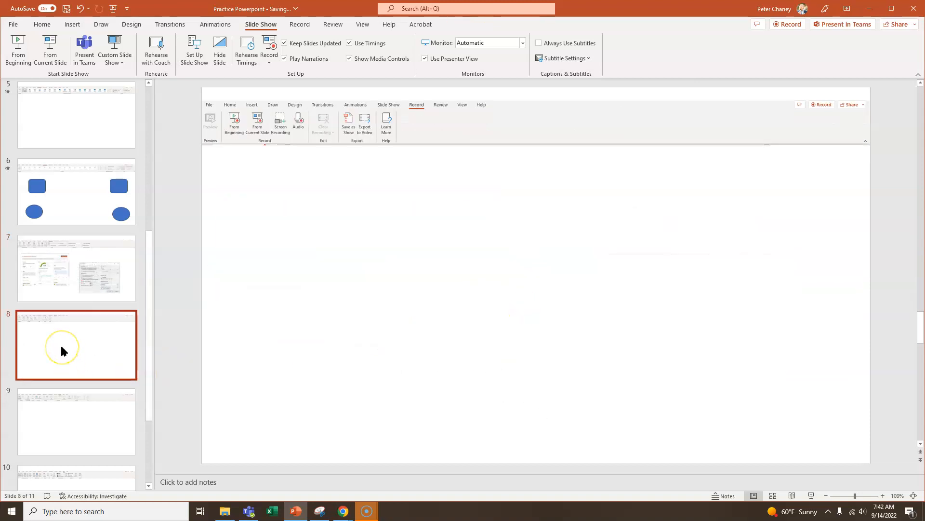
{"action": "left_click", "coordinate": [303, 26]}
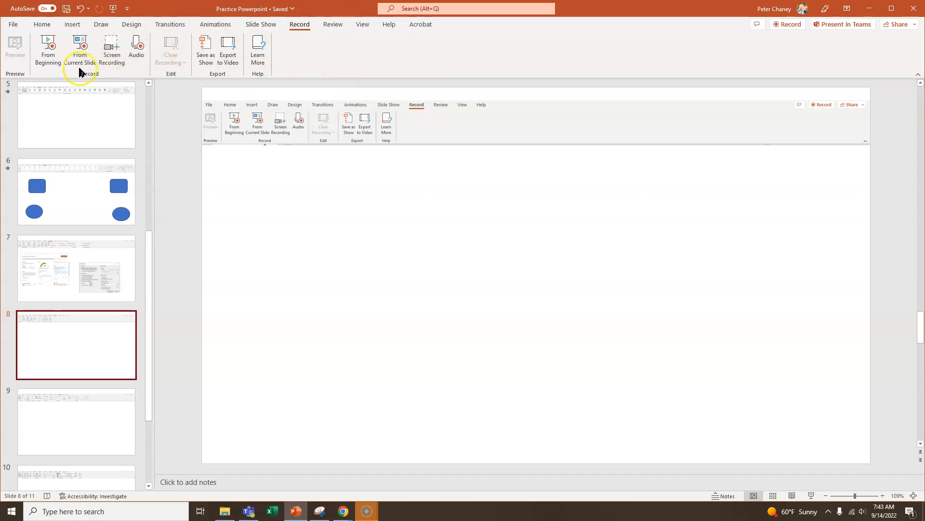
{"action": "left_click", "coordinate": [48, 50]}
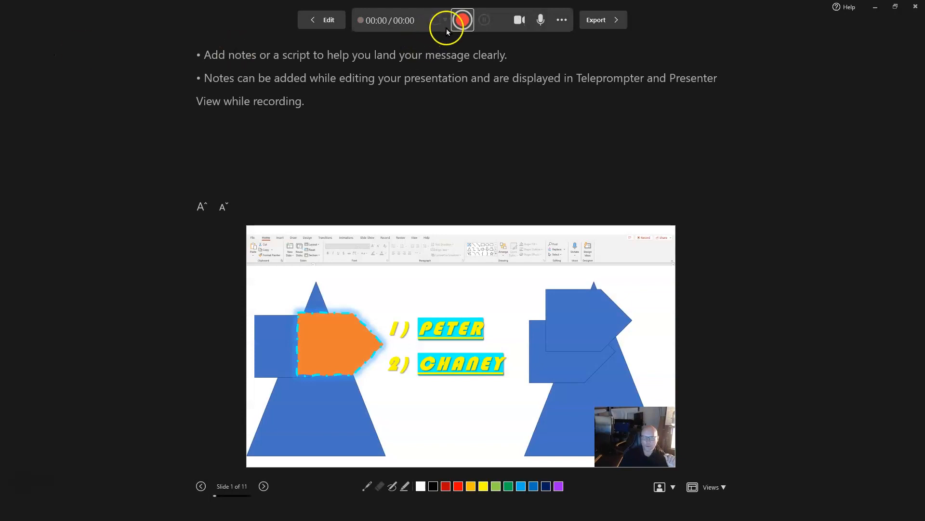
{"action": "left_click", "coordinate": [463, 21]}
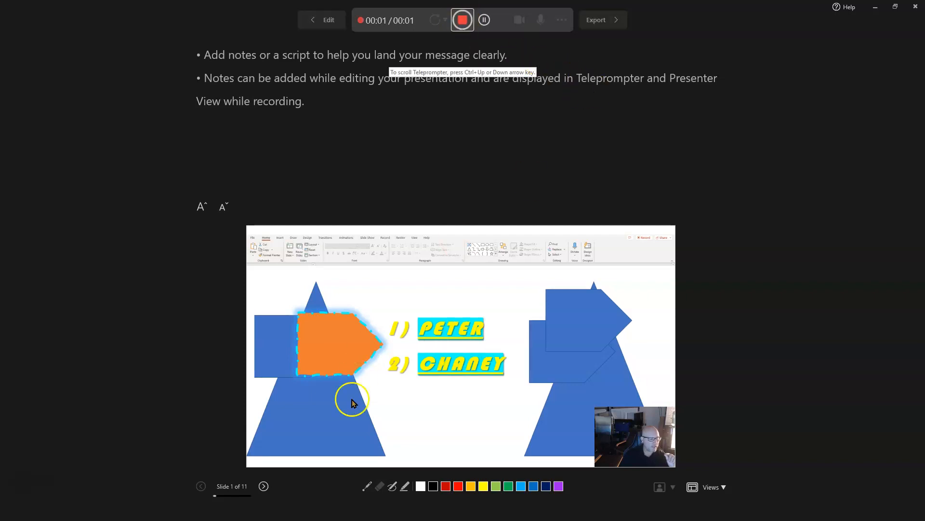
- Advance the running recording from slide 1 through to slide 8, then stop recording there
{"action": "left_click", "coordinate": [264, 487]}
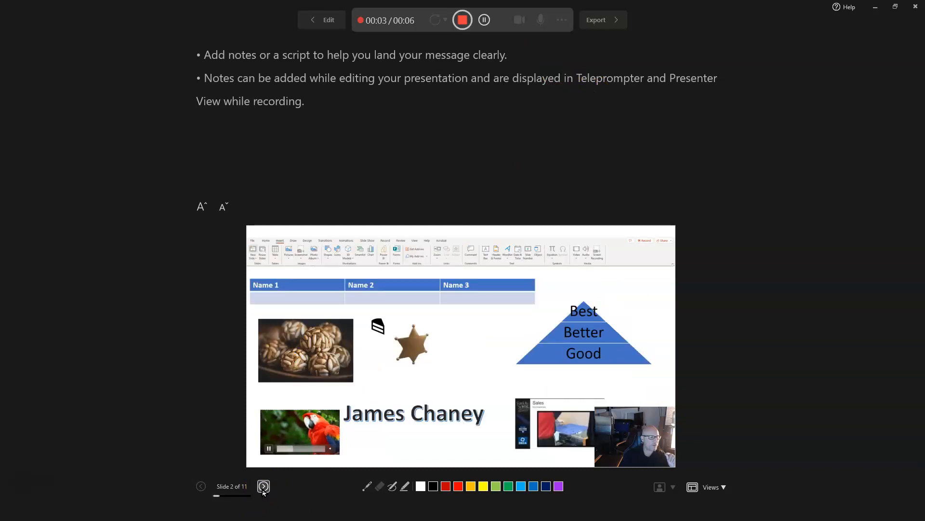
{"action": "left_click", "coordinate": [264, 487]}
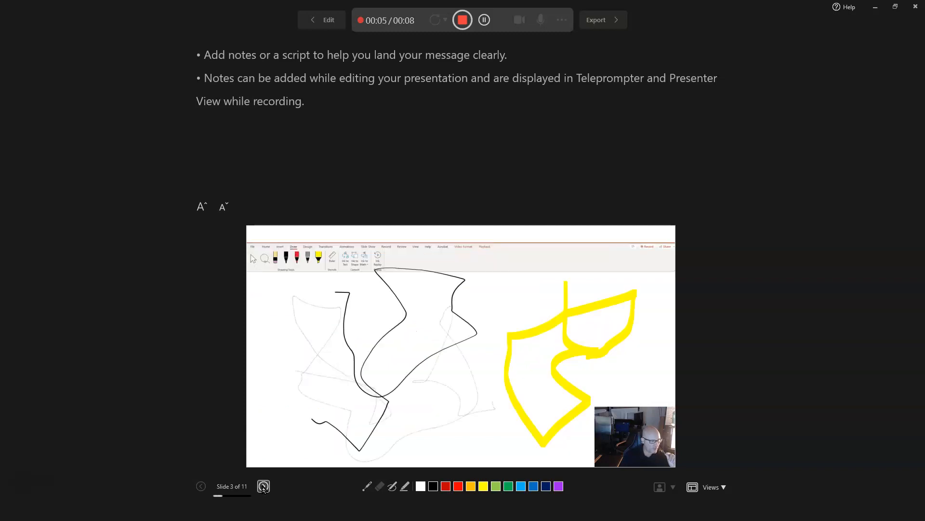
{"action": "left_click", "coordinate": [263, 487]}
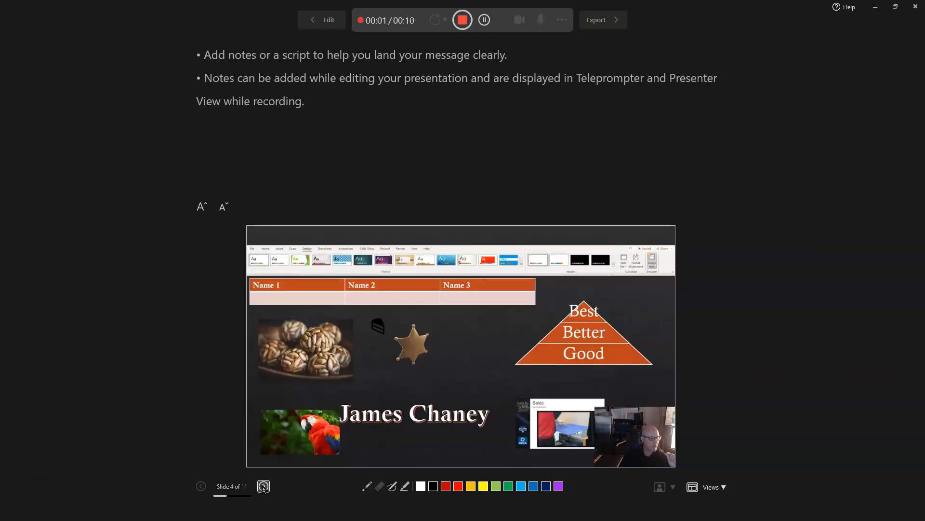
{"action": "left_click", "coordinate": [264, 487]}
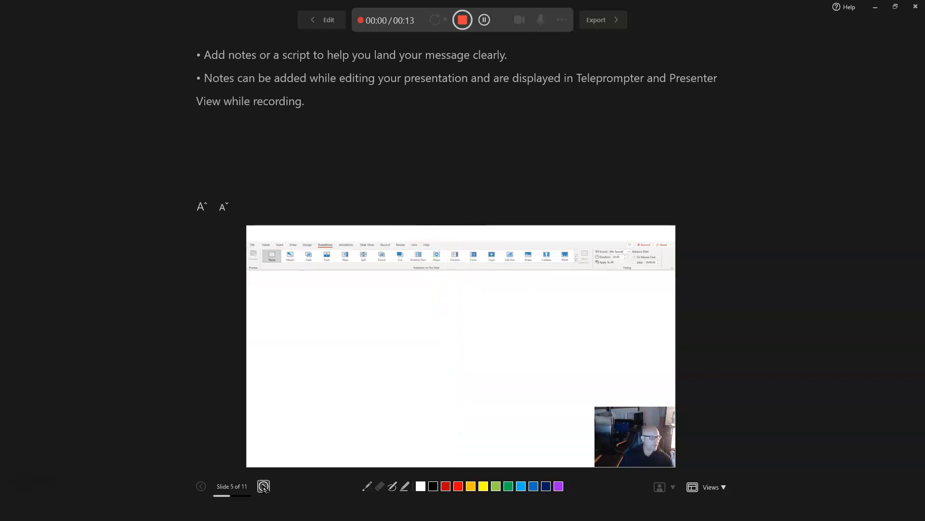
{"action": "left_click", "coordinate": [264, 487]}
{"action": "left_click", "coordinate": [263, 487]}
{"action": "left_click", "coordinate": [264, 487]}
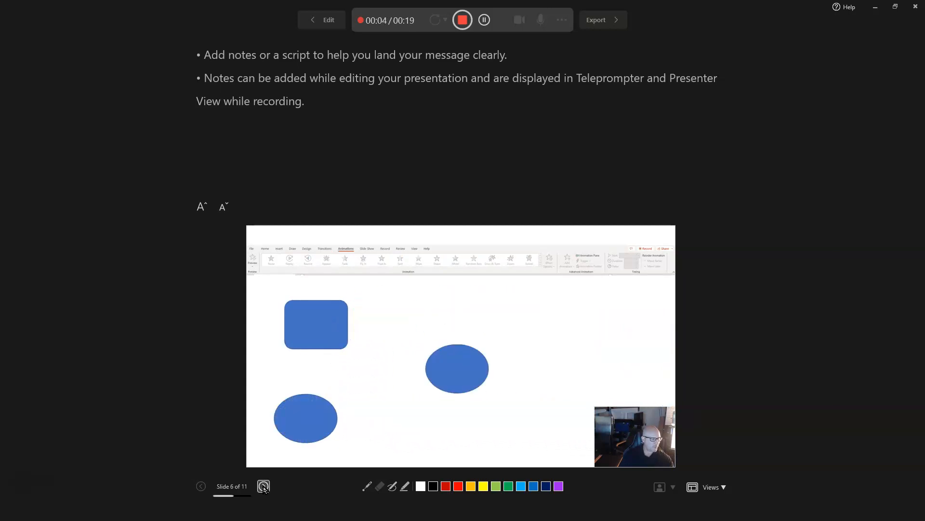
{"action": "left_click", "coordinate": [263, 487]}
{"action": "left_click", "coordinate": [264, 486]}
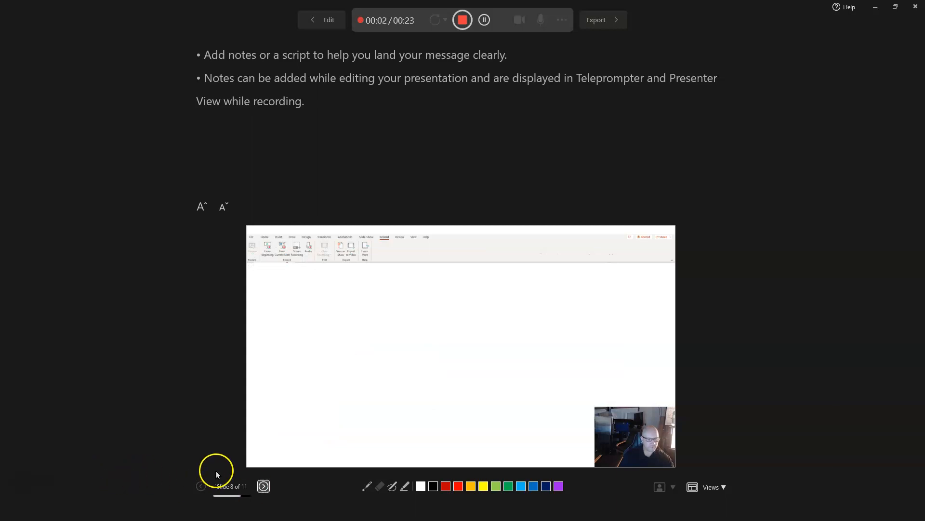
{"action": "left_click", "coordinate": [462, 20]}
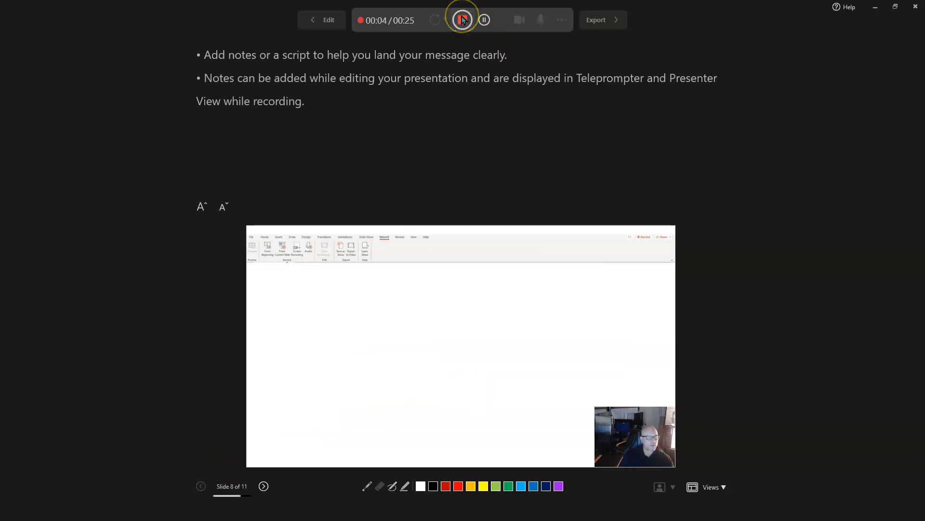
- Export the recording to the Desktop as the MPEG-4 video Practice Powerpoint, continuing without the unsupported media, and return to the slide editor
{"action": "left_click", "coordinate": [596, 20]}
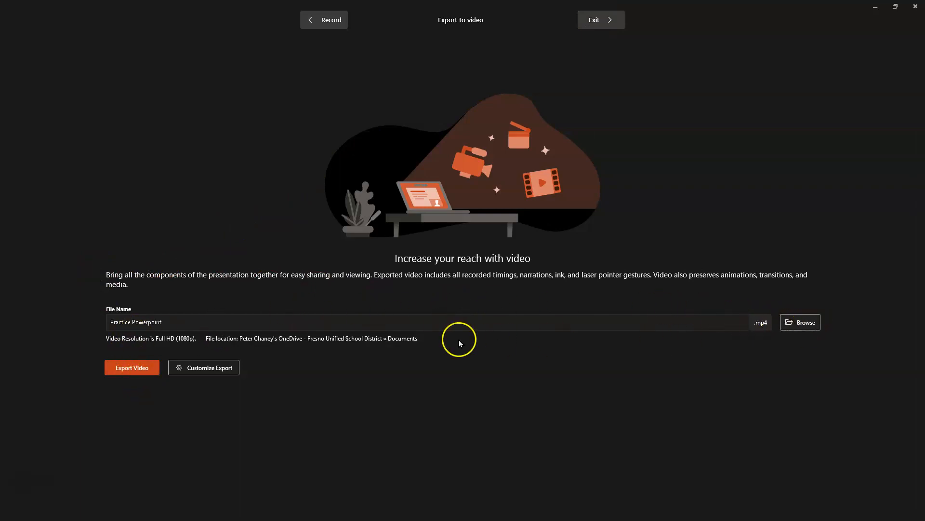
{"action": "left_click", "coordinate": [798, 322]}
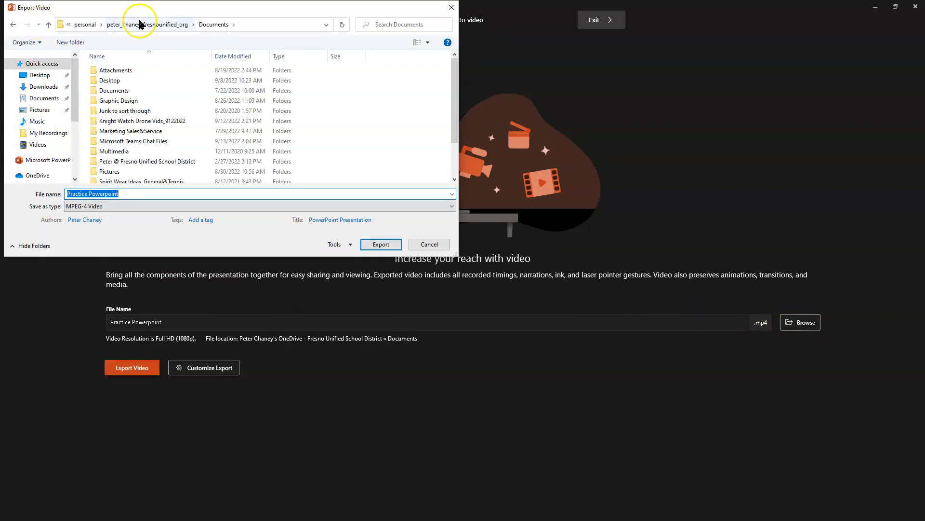
{"action": "left_click", "coordinate": [40, 76]}
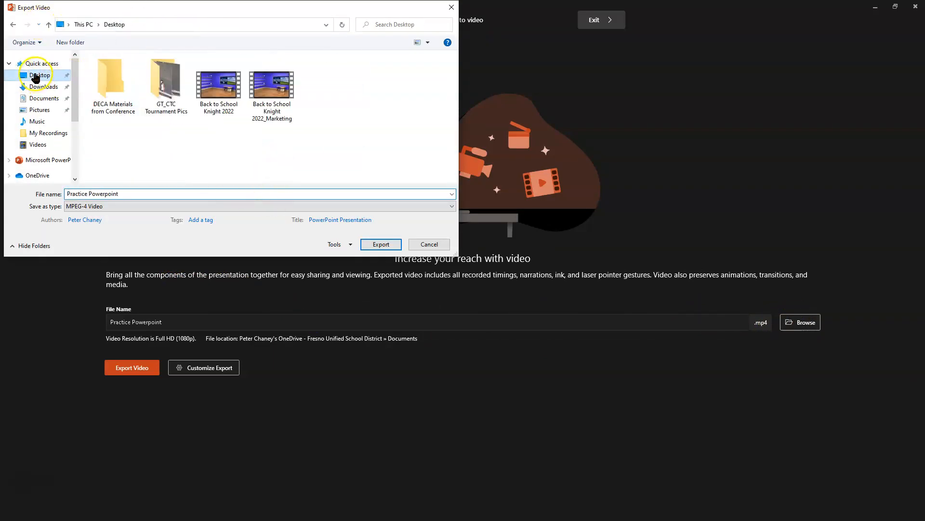
{"action": "left_click", "coordinate": [388, 244]}
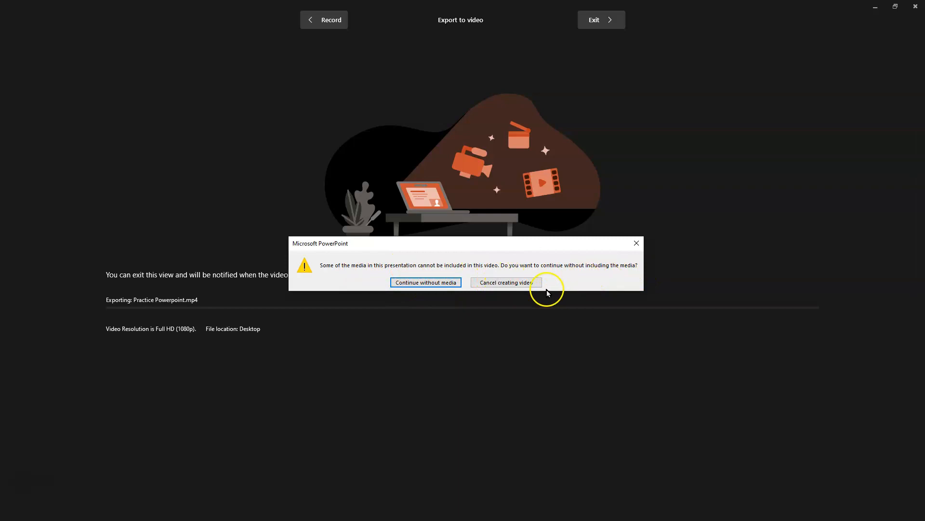
{"action": "left_click", "coordinate": [426, 284]}
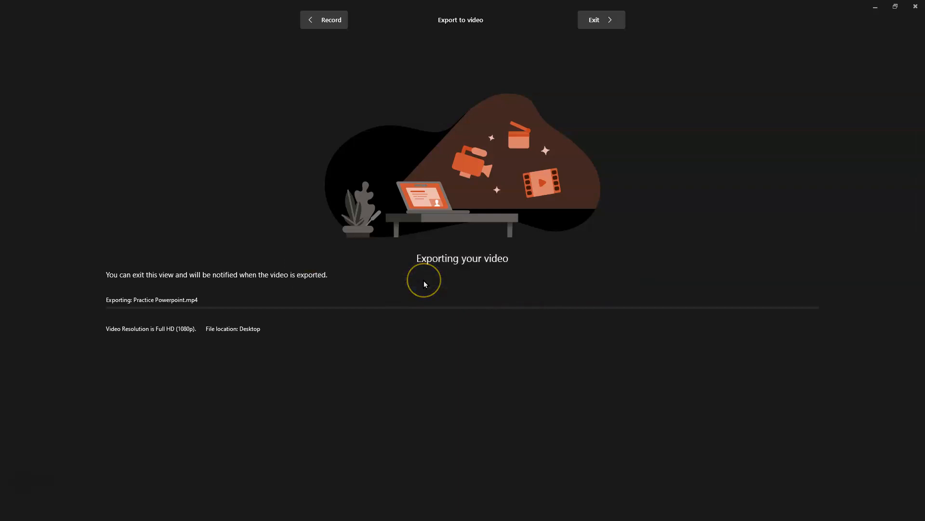
{"action": "left_click", "coordinate": [593, 18]}
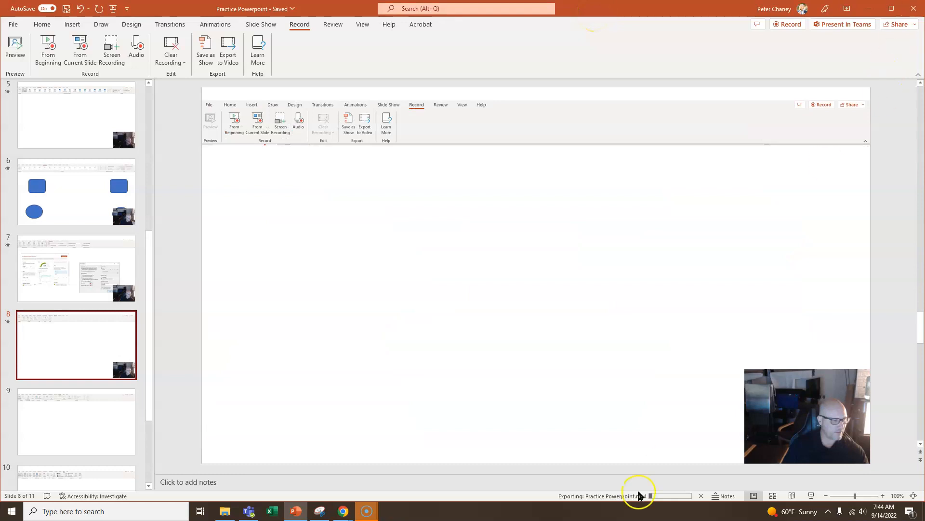
- Play the webcam clip on slide 8 and move it from the lower corner to about the slide's centre
{"action": "mouse_move", "coordinate": [819, 406]}
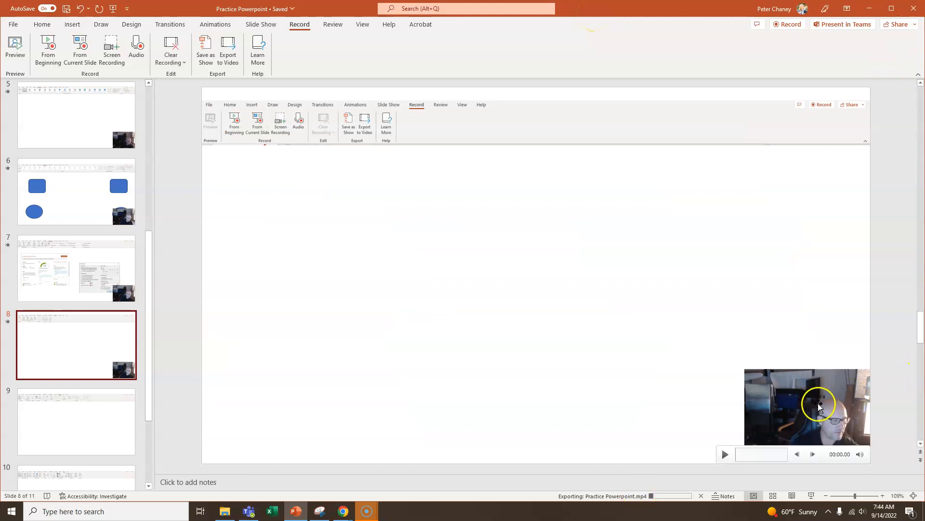
{"action": "left_click", "coordinate": [724, 454]}
{"action": "left_click_drag", "start_coordinate": [764, 386], "coordinate": [516, 267]}
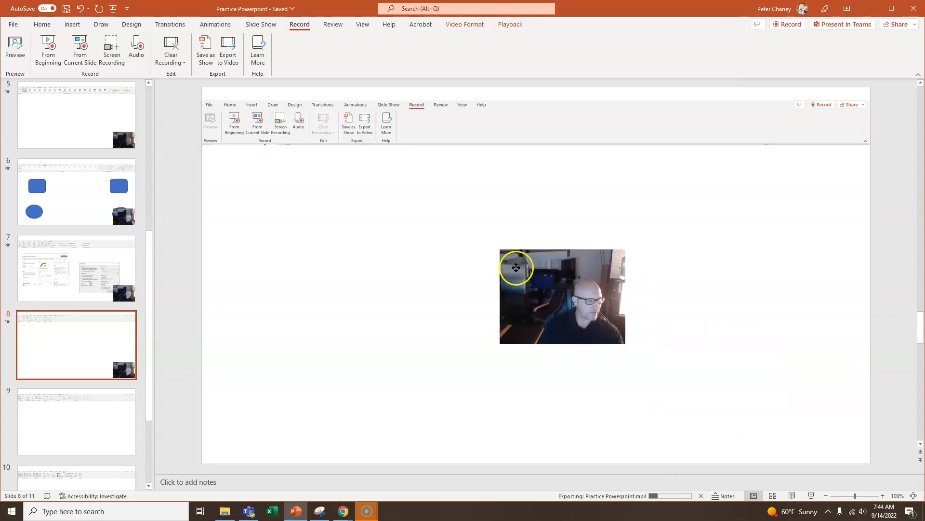
- Return to slide 8 and bring up the commands for inserting content
{"action": "left_click", "coordinate": [26, 479]}
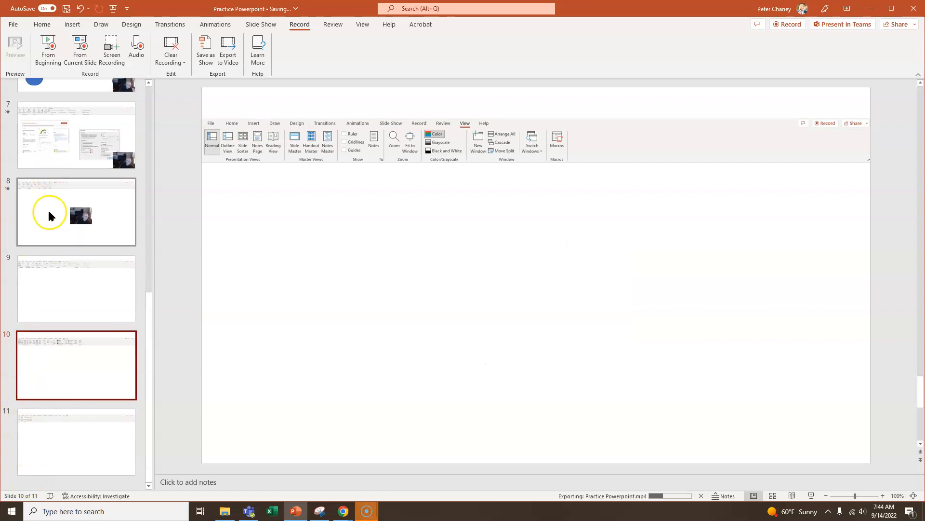
{"action": "left_click", "coordinate": [48, 214]}
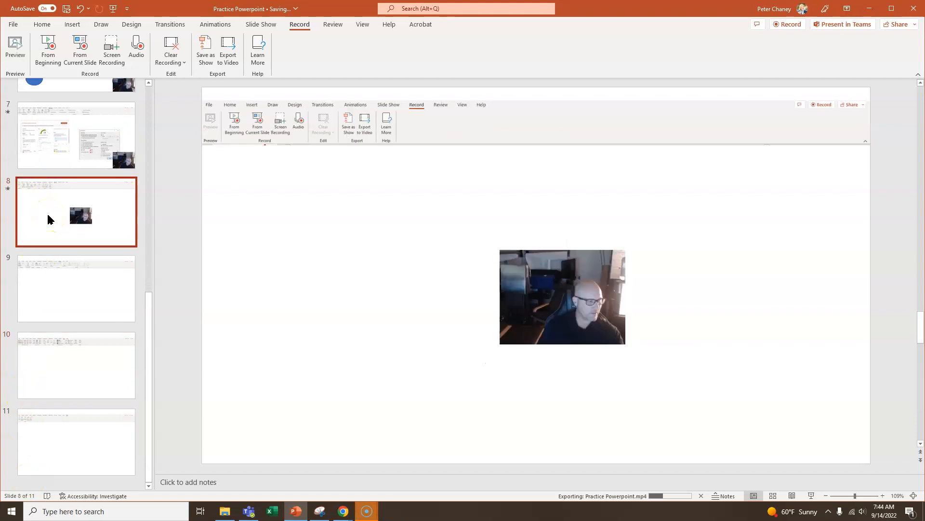
{"action": "left_click", "coordinate": [75, 26]}
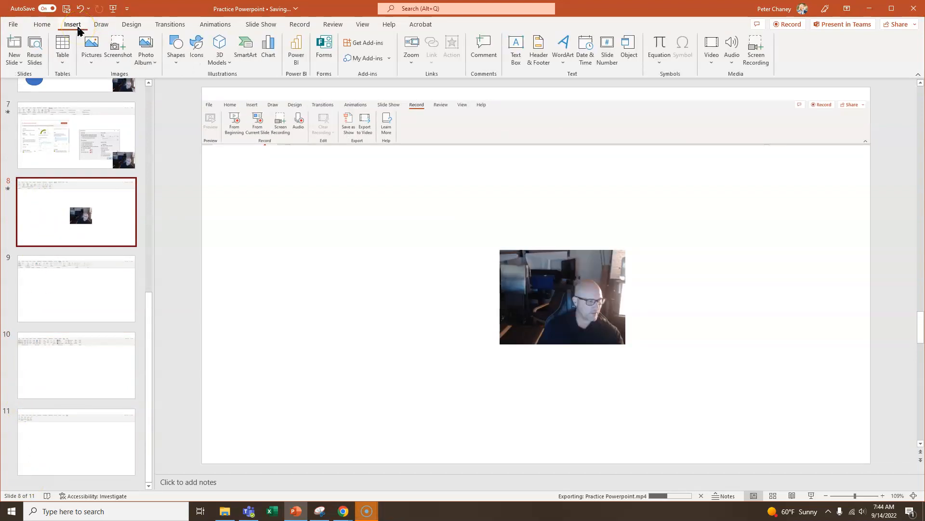